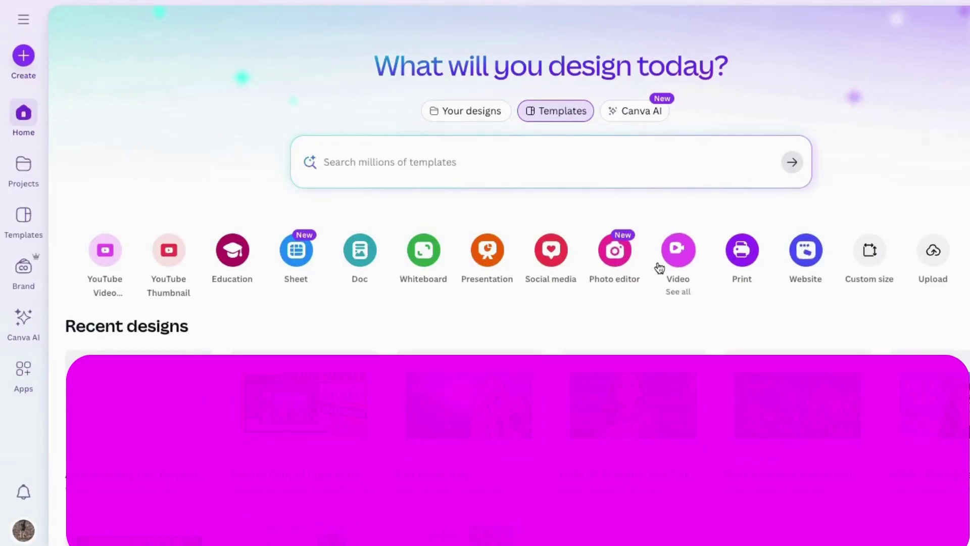
- Create a new Mobile Video design and add a second page
left_click(669, 251)
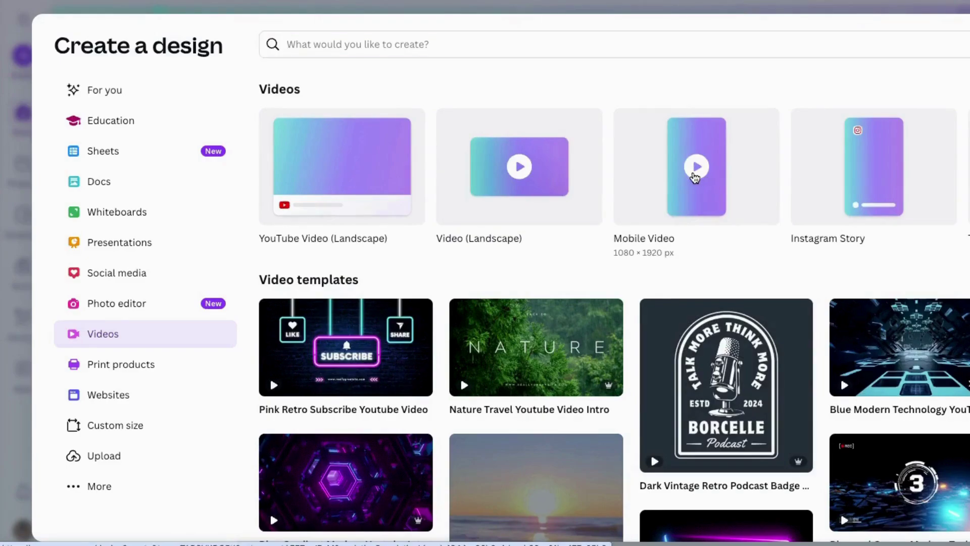
left_click(694, 177)
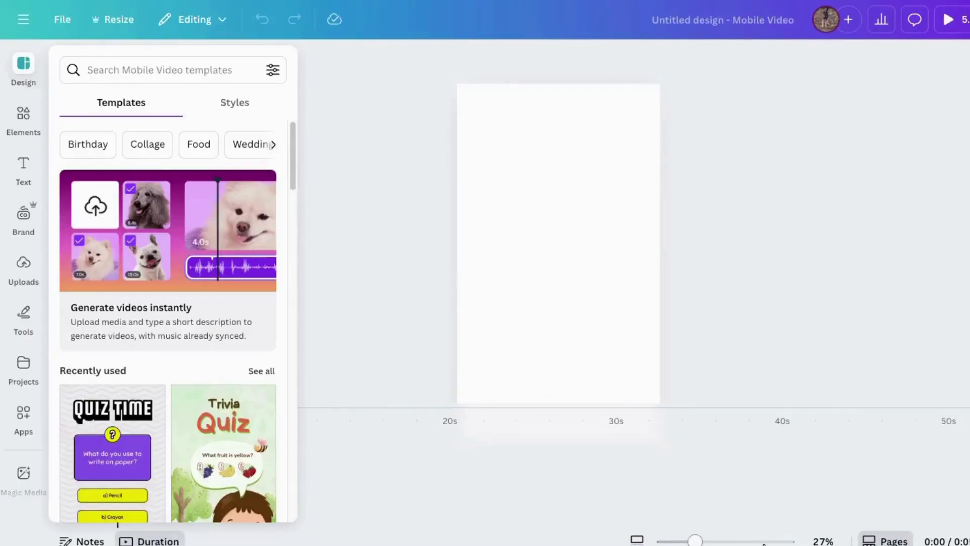
left_click(227, 473)
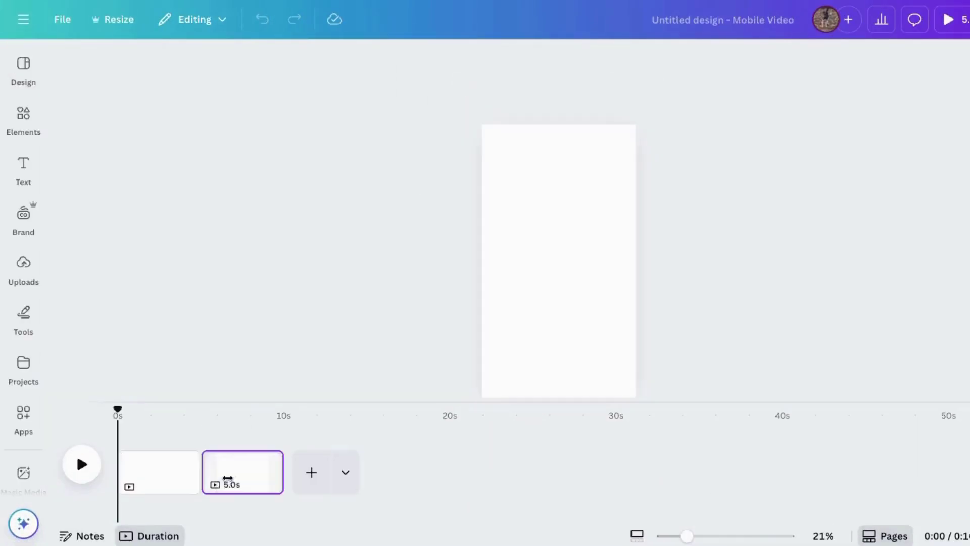
left_click(158, 494)
- Insert the uploaded dog clip on the first page and enlarge it to fill the page
left_click(25, 267)
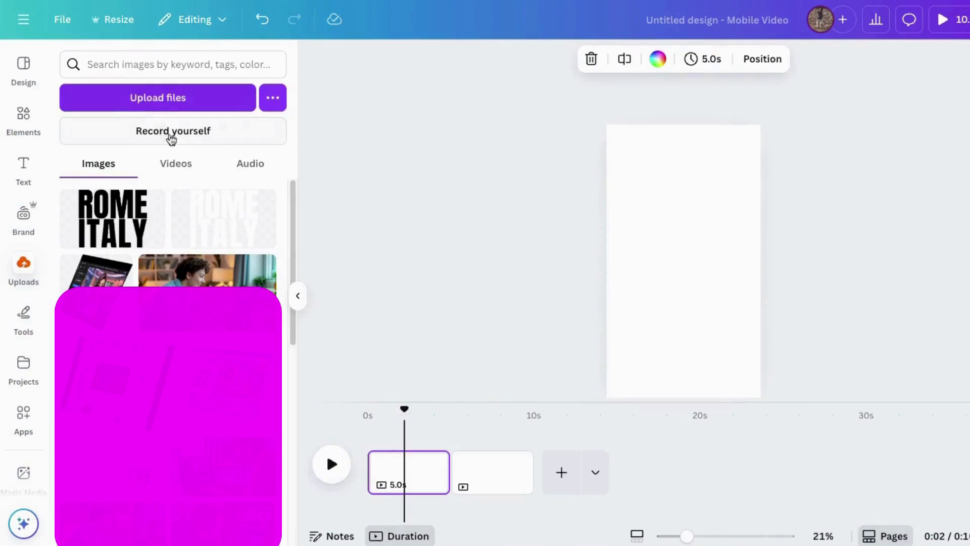
left_click(177, 165)
left_click(89, 251)
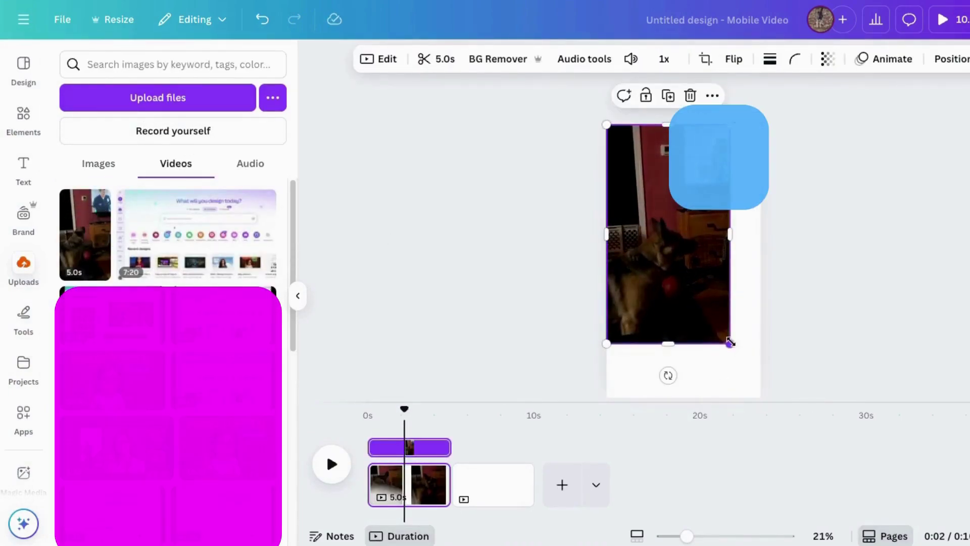
left_click_drag(729, 342, 761, 395)
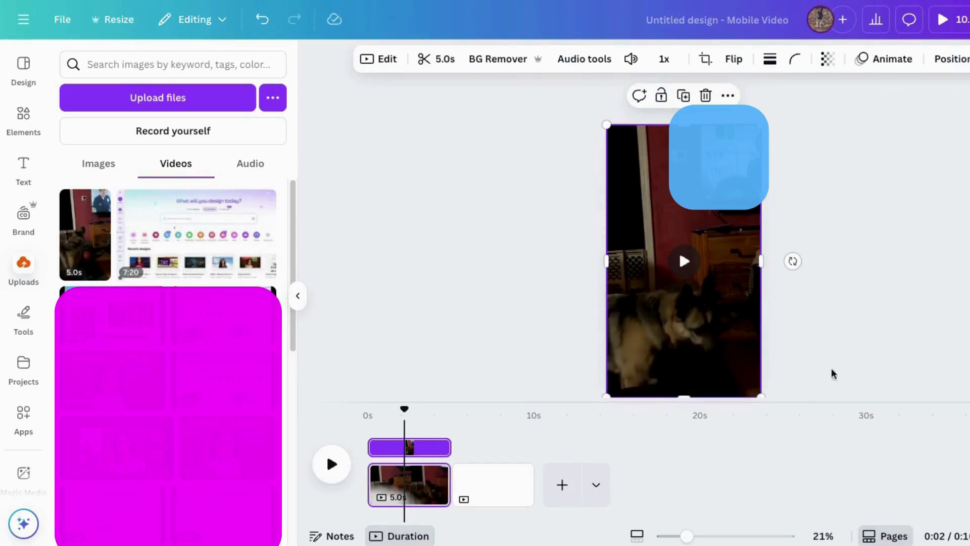
- Duplicate the dog clip page and launch the Video Upscaler app found by searching 'upscale video'
right_click(409, 481)
left_click(470, 214)
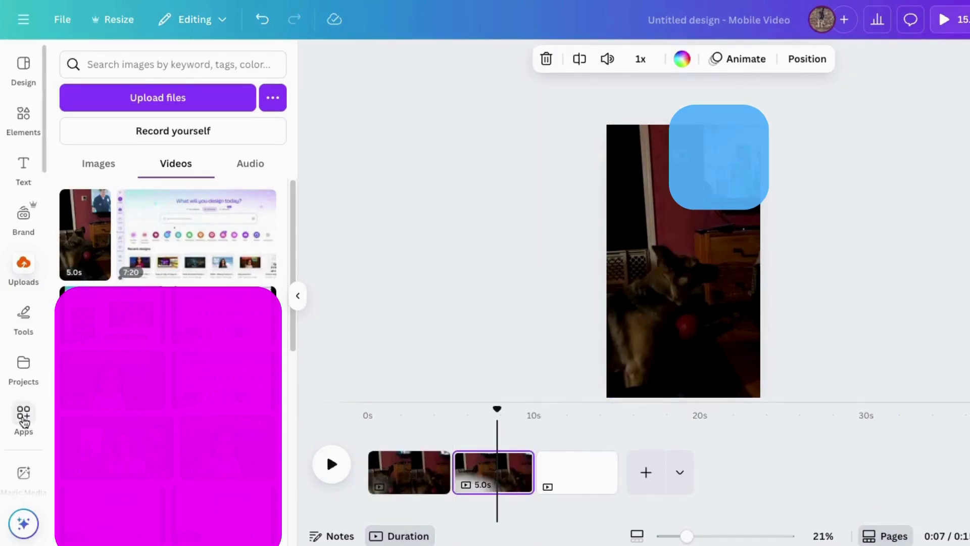
left_click(23, 423)
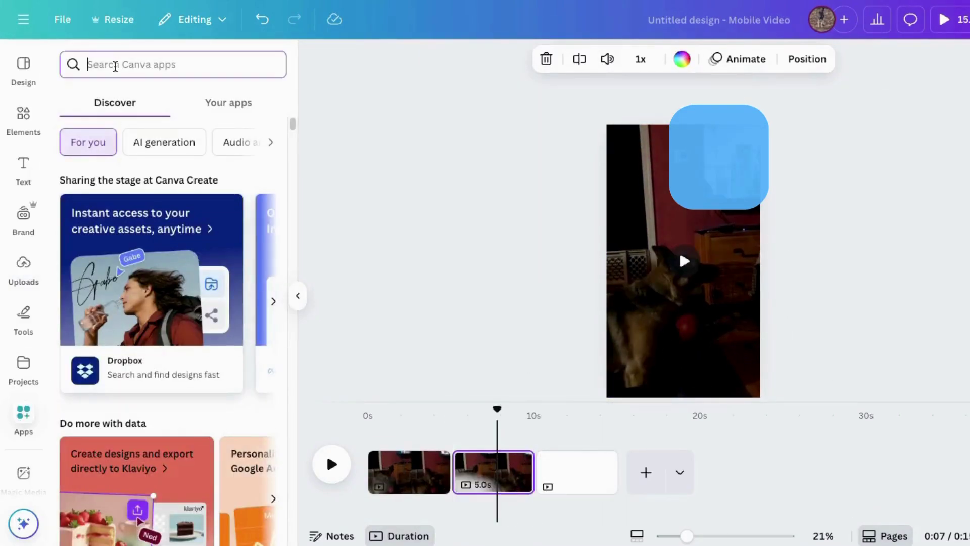
type("upscale video")
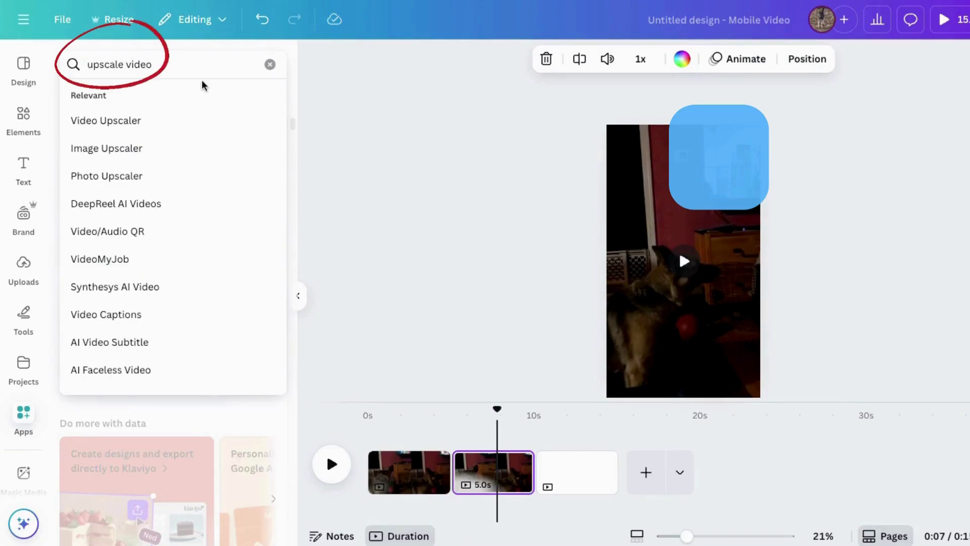
key("Return")
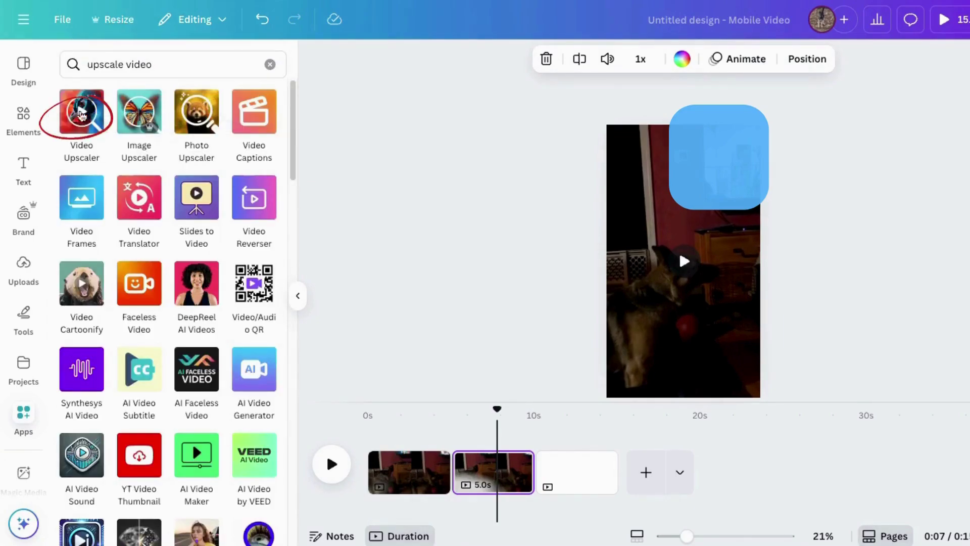
left_click(82, 114)
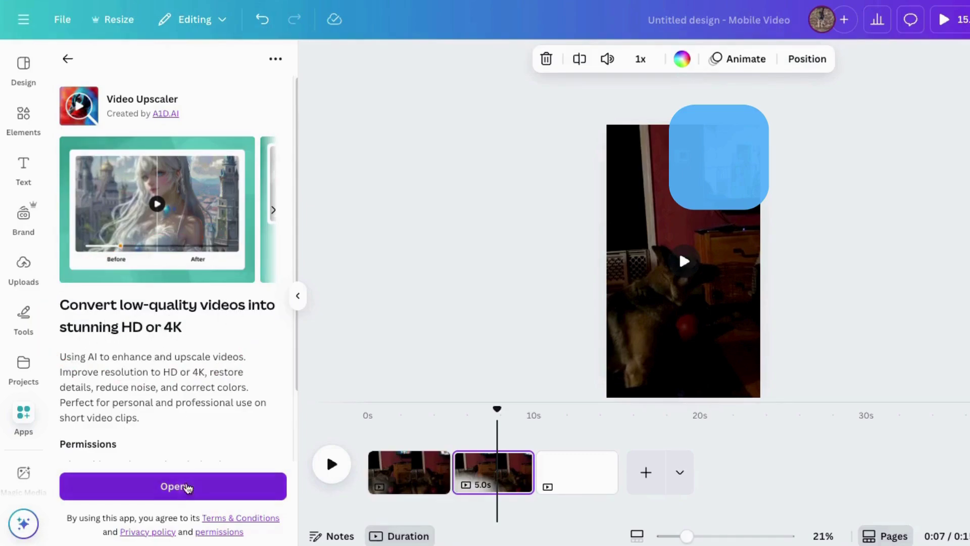
left_click(164, 491)
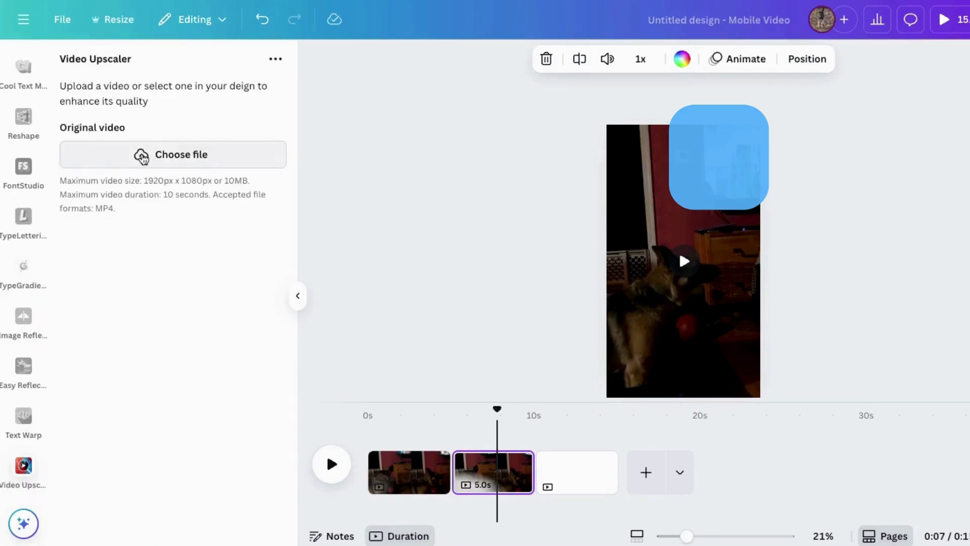
left_click(142, 156)
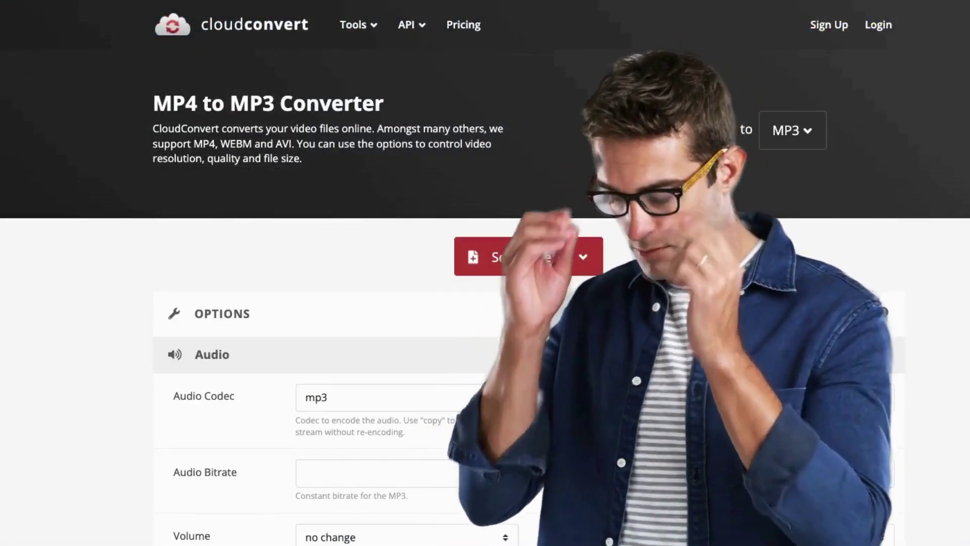
- Set the CloudConvert conversion from MOV to MP4
left_click(713, 132)
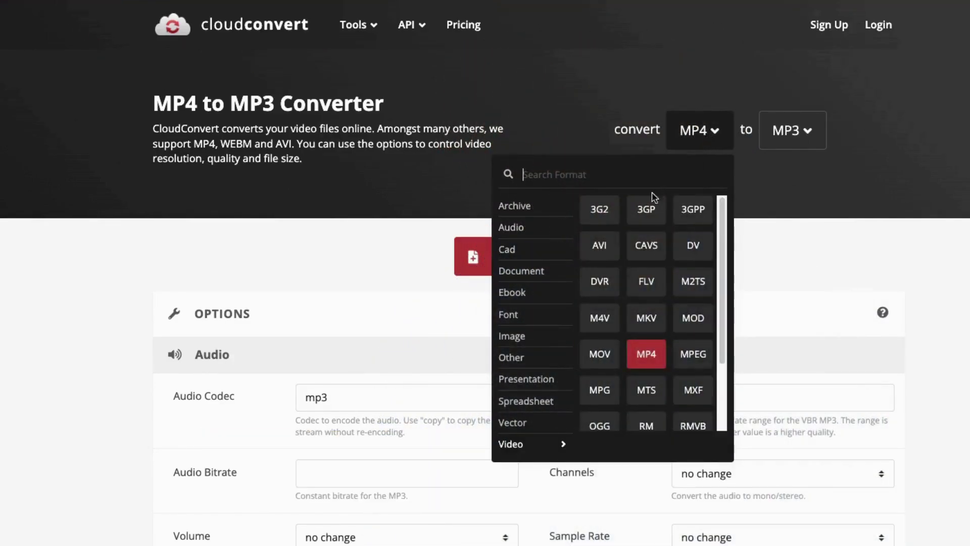
left_click(602, 353)
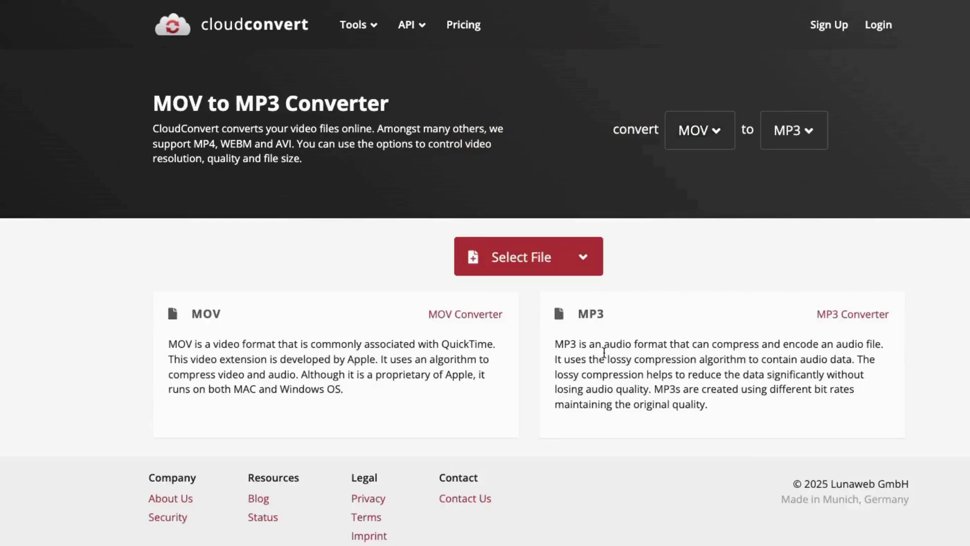
left_click(794, 130)
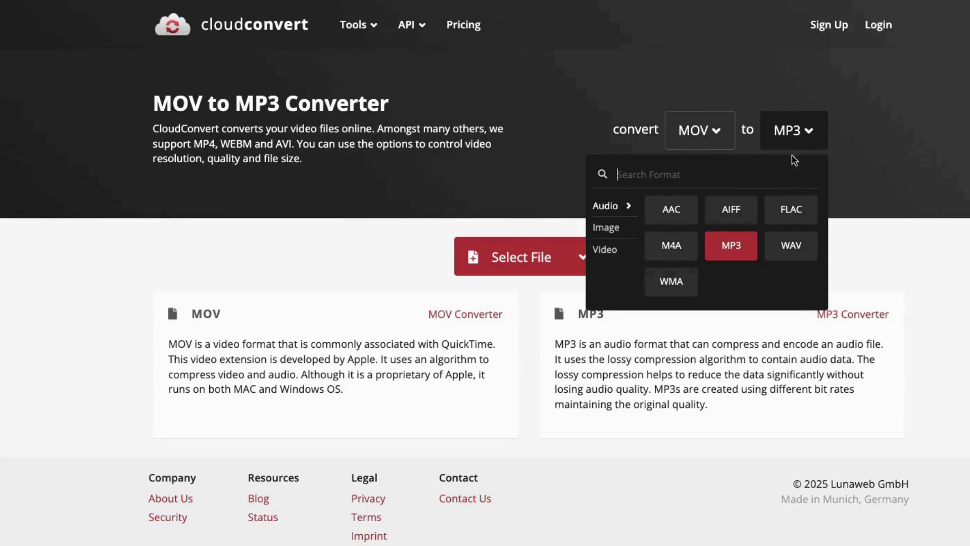
left_click(732, 246)
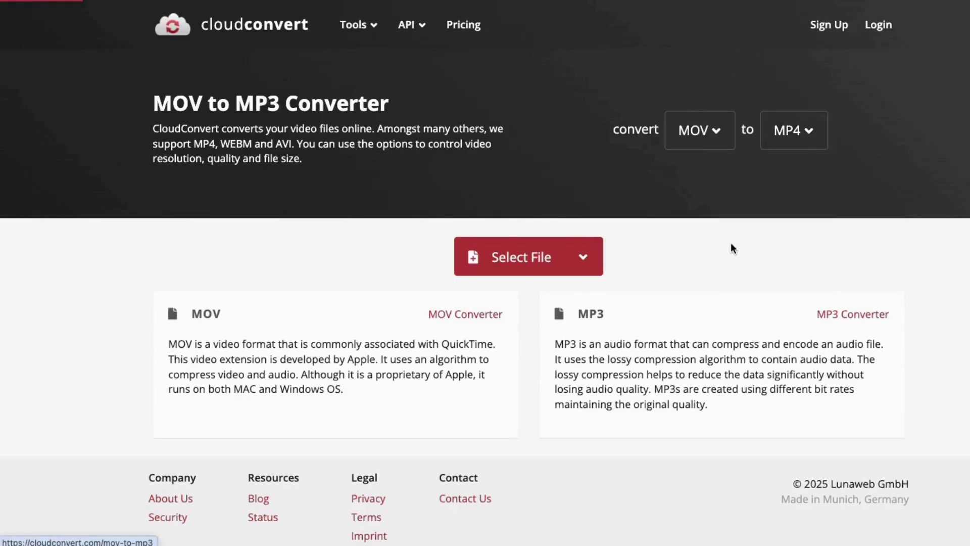
- Select IMG_7142 (1).MOV from Downloads and convert it to MP4
left_click(527, 258)
left_click(312, 170)
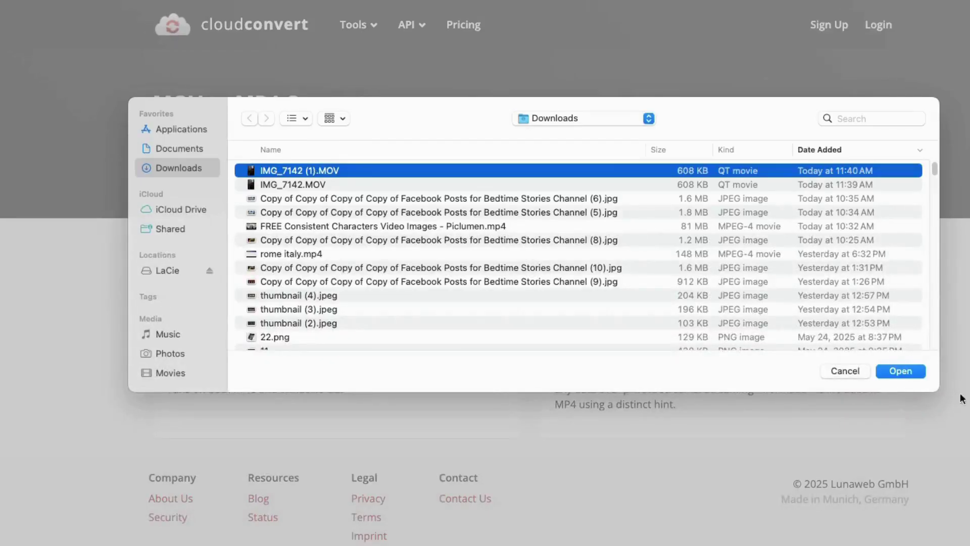
left_click(901, 370)
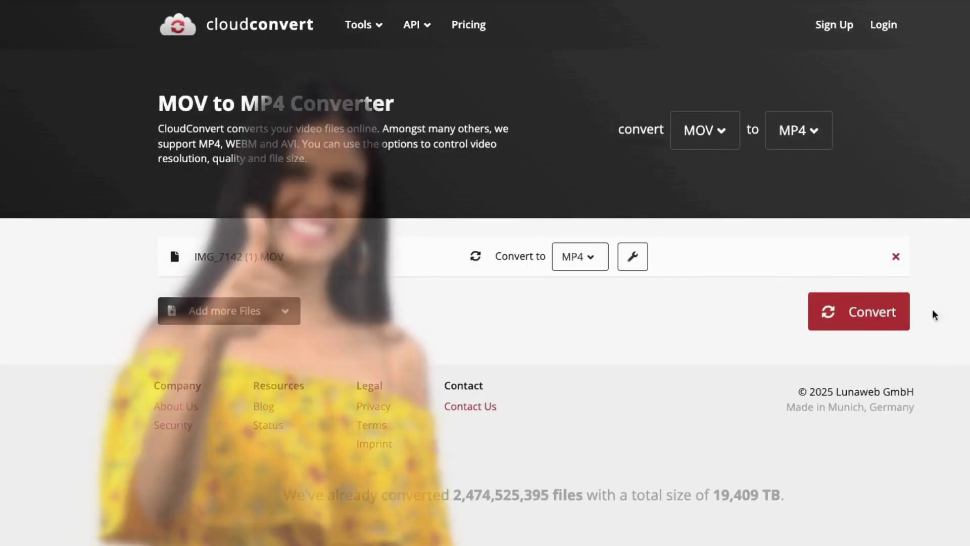
left_click(859, 310)
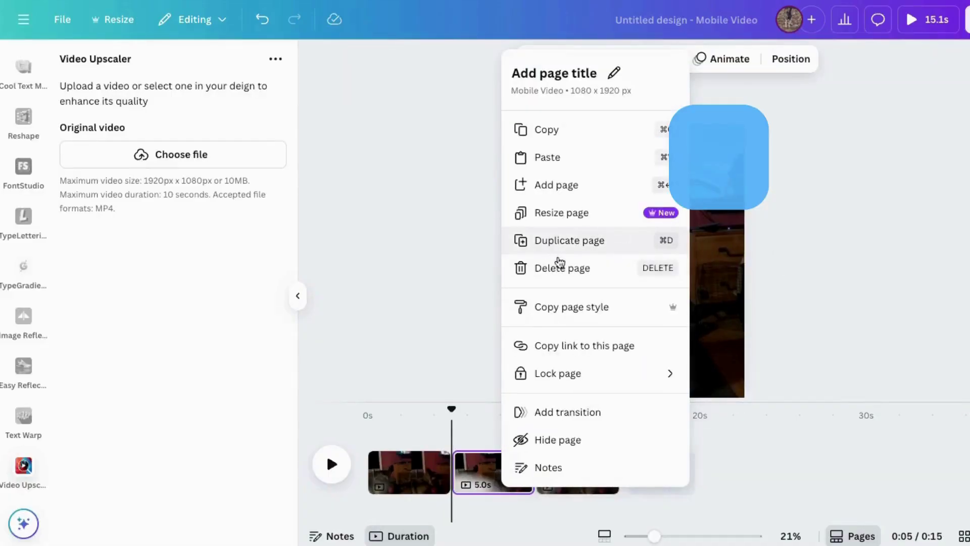
- Remove the extra third page, load IMG_7142 (1).mp4 and enable upscaling to 1080p
left_click(559, 263)
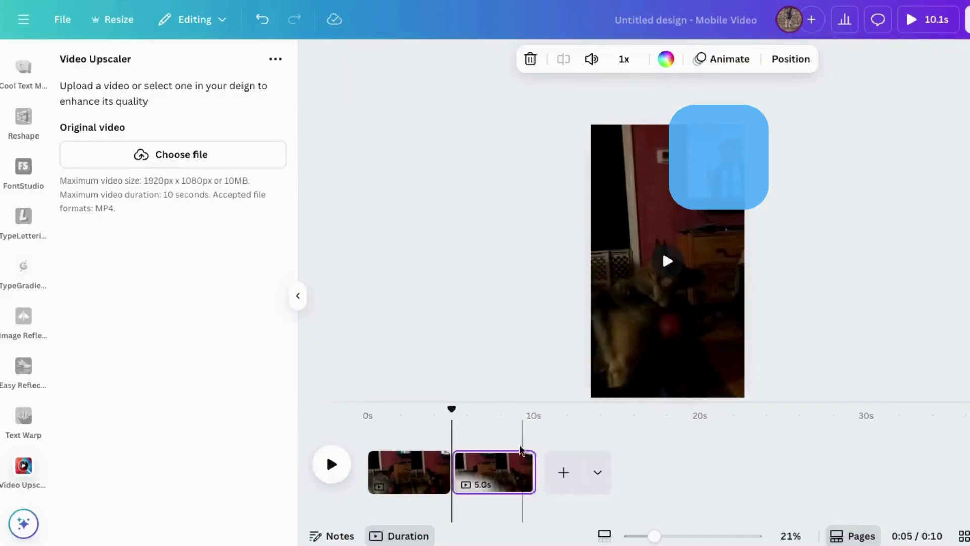
left_click(144, 159)
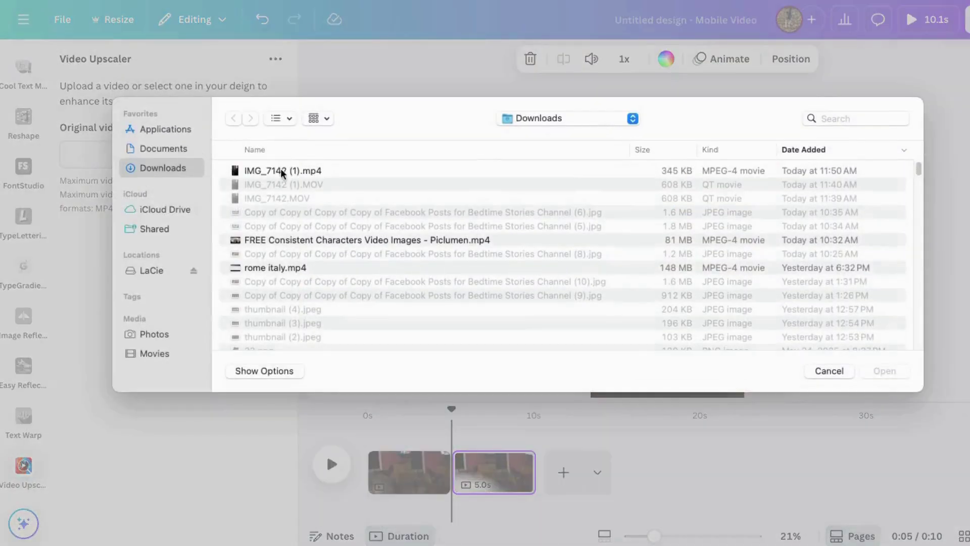
left_click(373, 172)
left_click(884, 370)
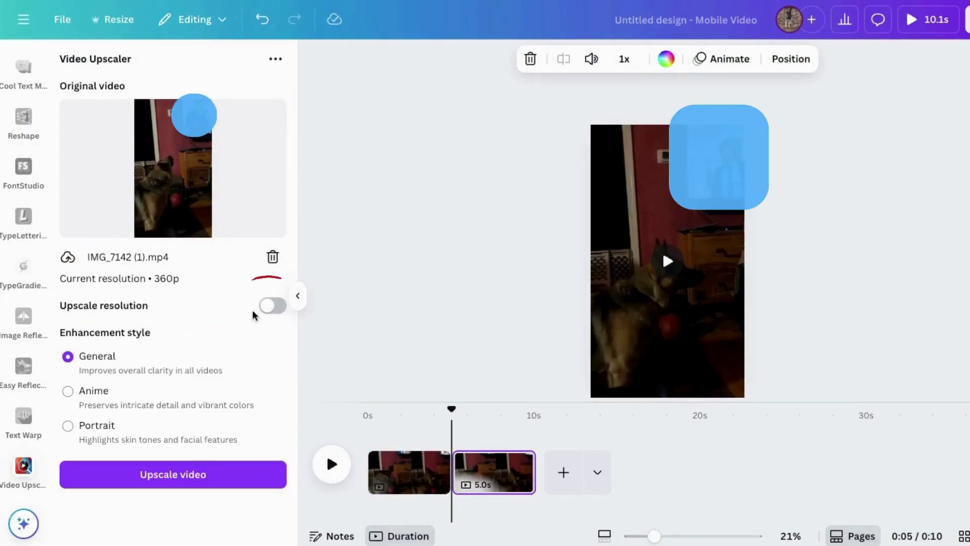
left_click(272, 305)
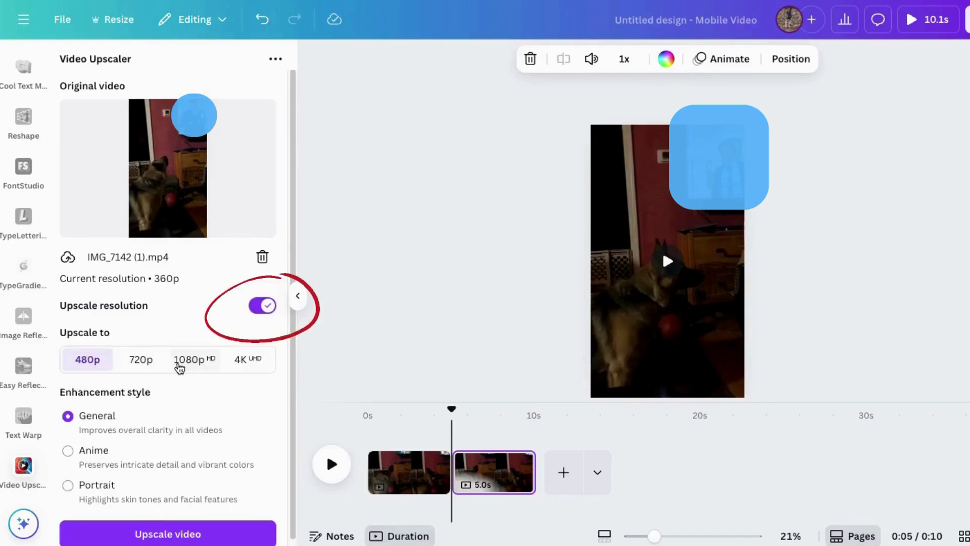
left_click(195, 359)
scroll(220, 409, "down", 1)
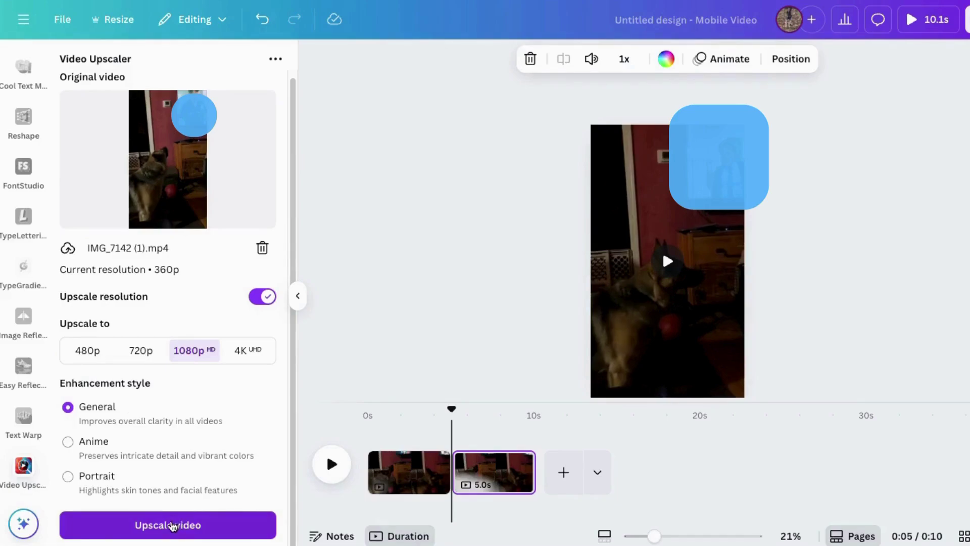
- Upscale the dog video and add the result to the third page
left_click(173, 524)
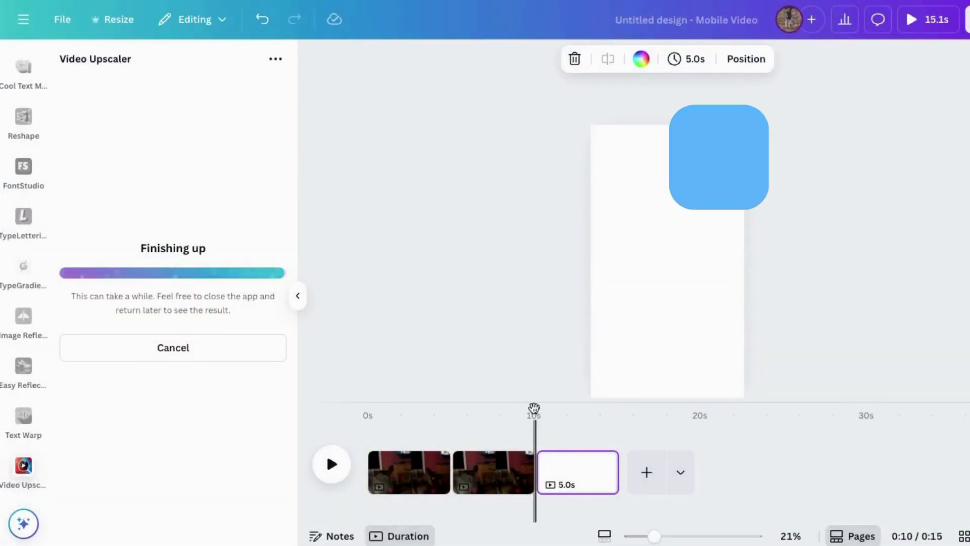
left_click_drag(535, 409, 565, 410)
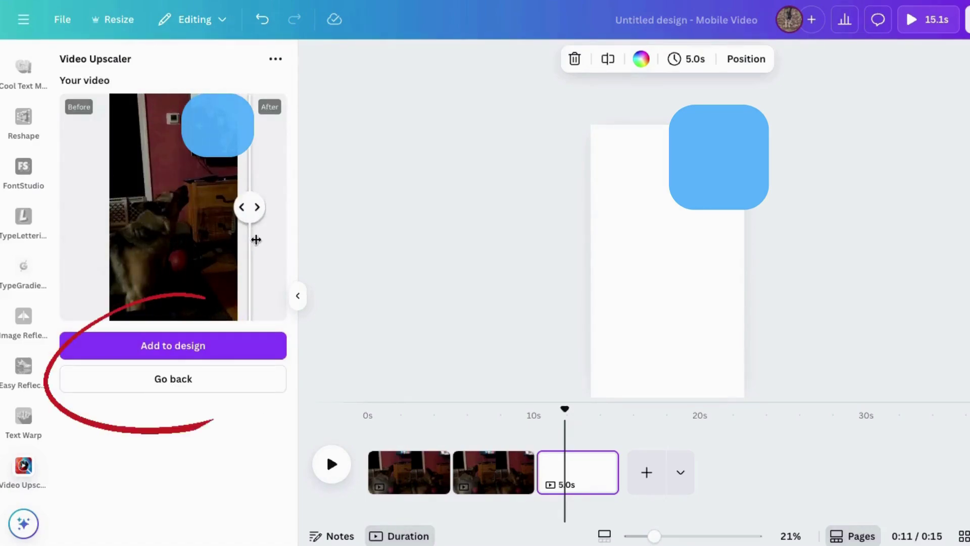
left_click(174, 347)
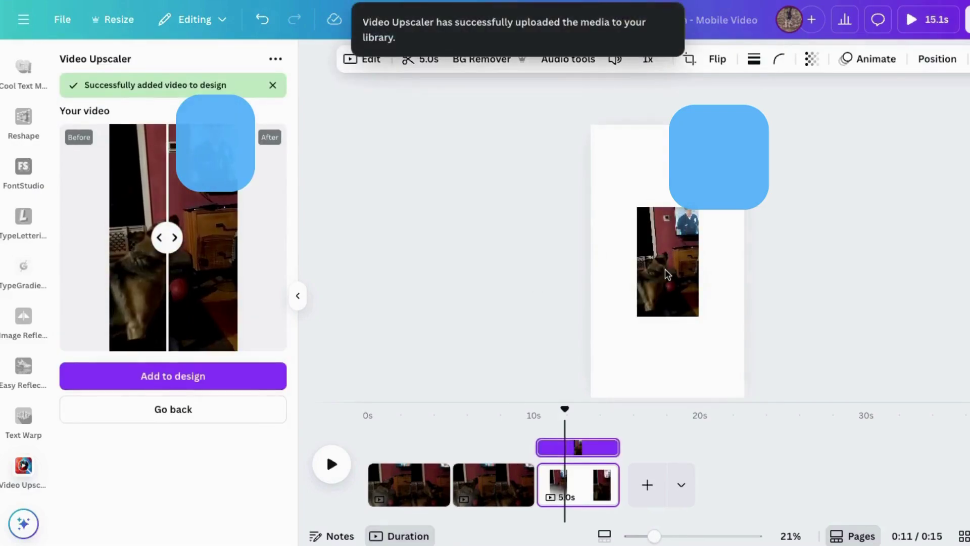
- Move the upscaled video to the top-left corner and enlarge it to fill the page
left_click(663, 258)
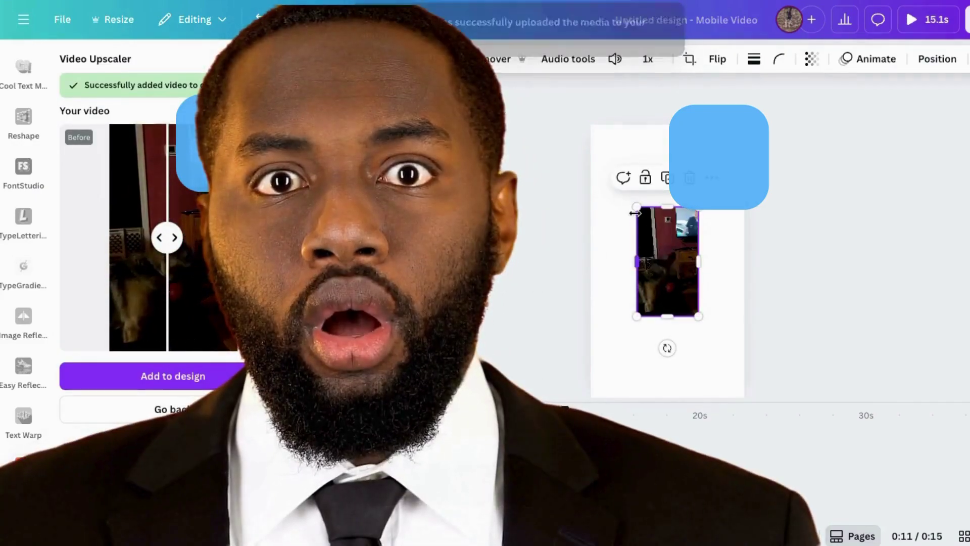
left_click_drag(657, 234, 612, 152)
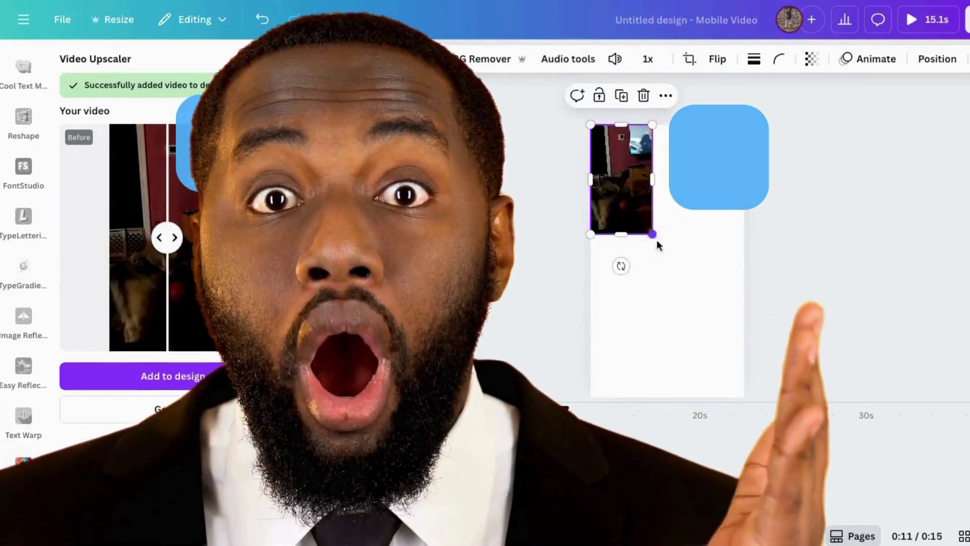
left_click_drag(652, 234, 744, 397)
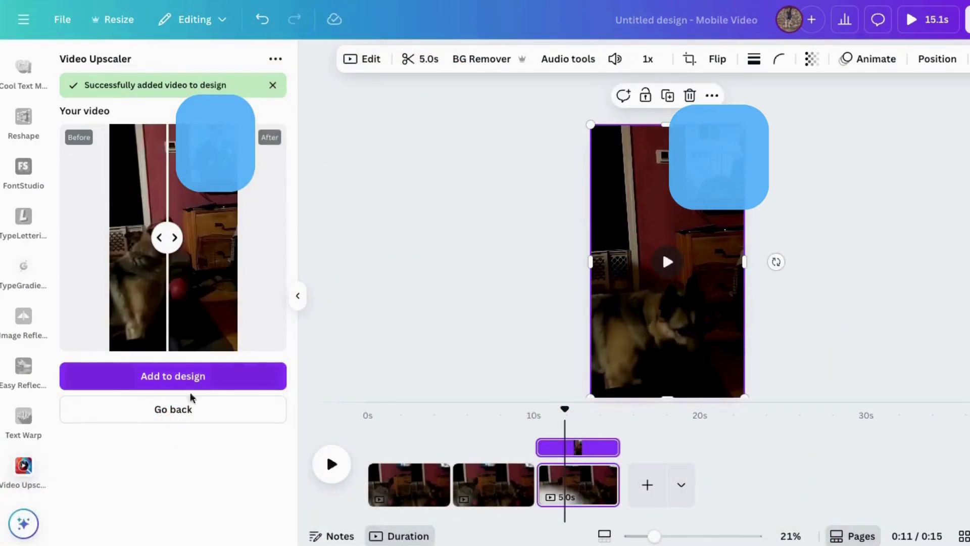
- Adjust the right-hand dog video to Brightness 22, Highlights 25 and Tint -22
left_click(173, 406)
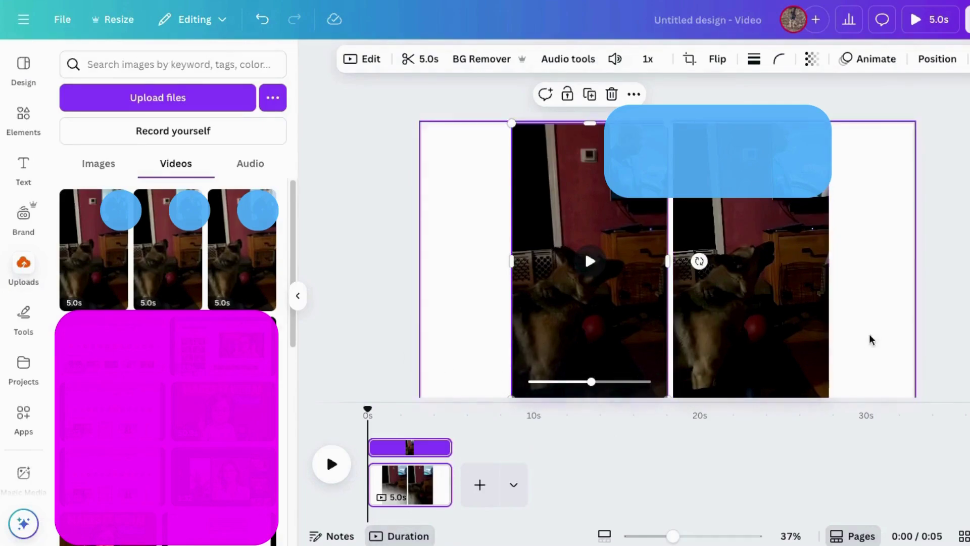
left_click(753, 353)
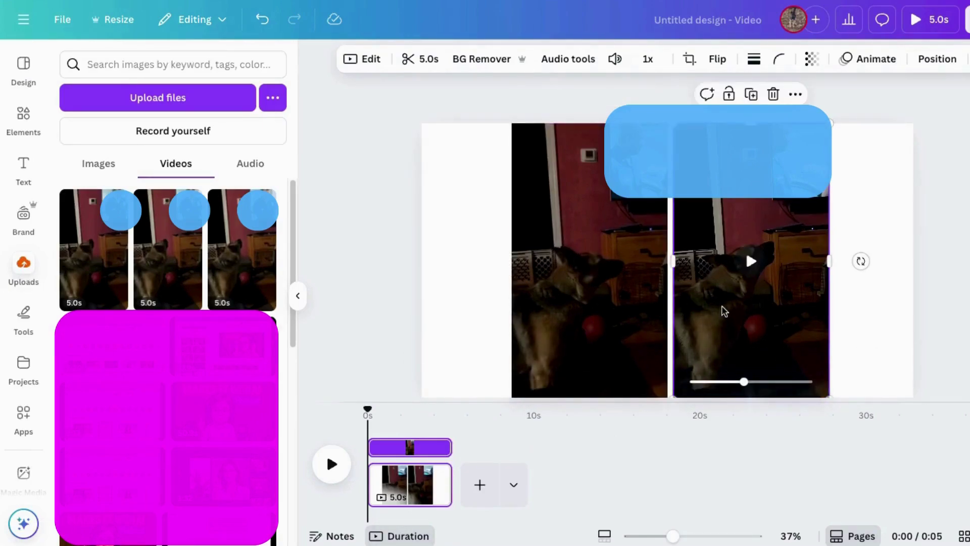
left_click(373, 61)
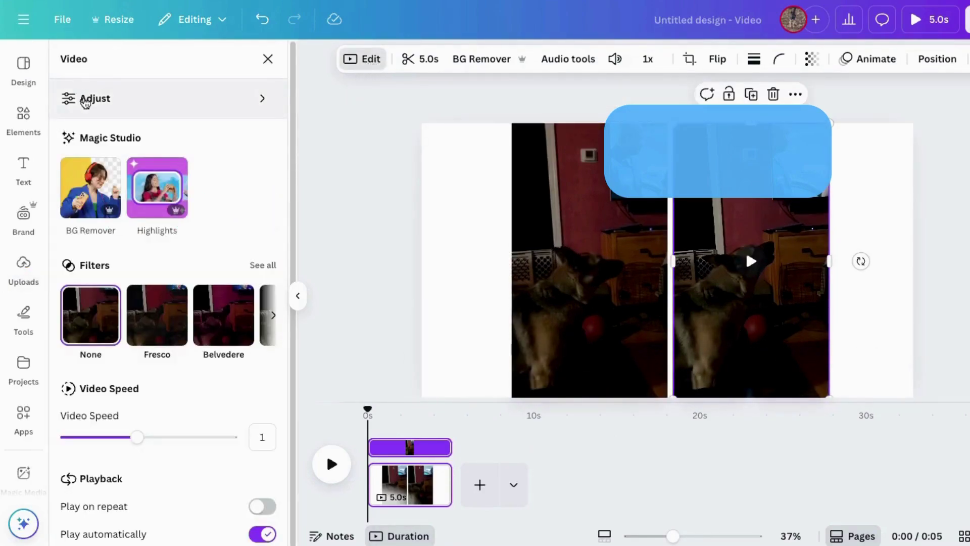
left_click(82, 98)
scroll(151, 453, "down", 3)
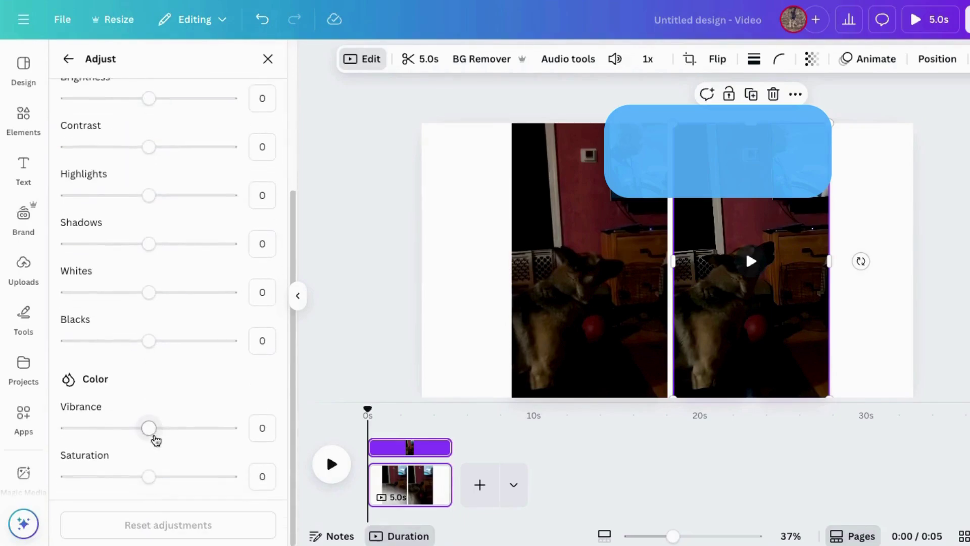
mouse_move(147, 427)
left_mouse_down()
mouse_move(130, 426)
mouse_move(152, 427)
left_mouse_up()
left_click_drag(149, 474, 173, 475)
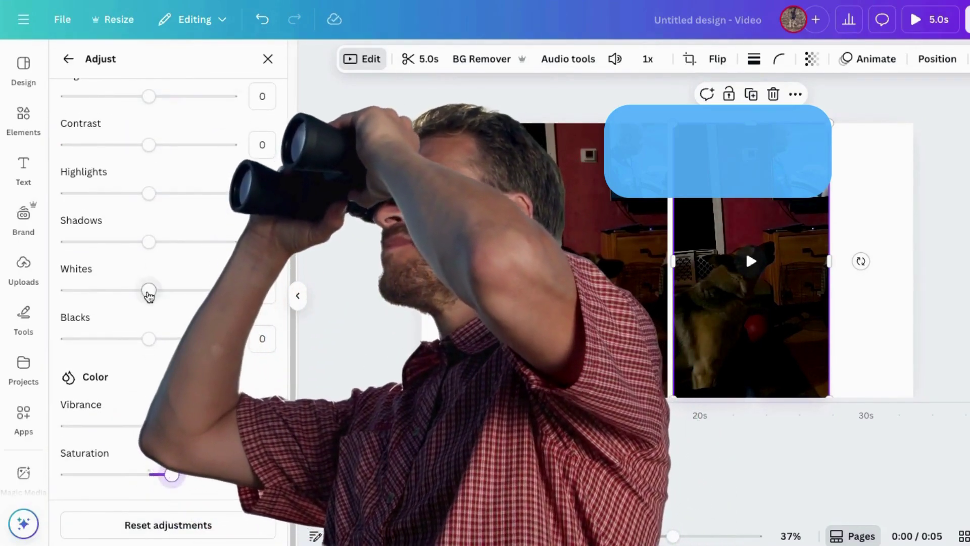
left_click_drag(148, 193, 169, 194)
scroll(150, 216, "up", 1)
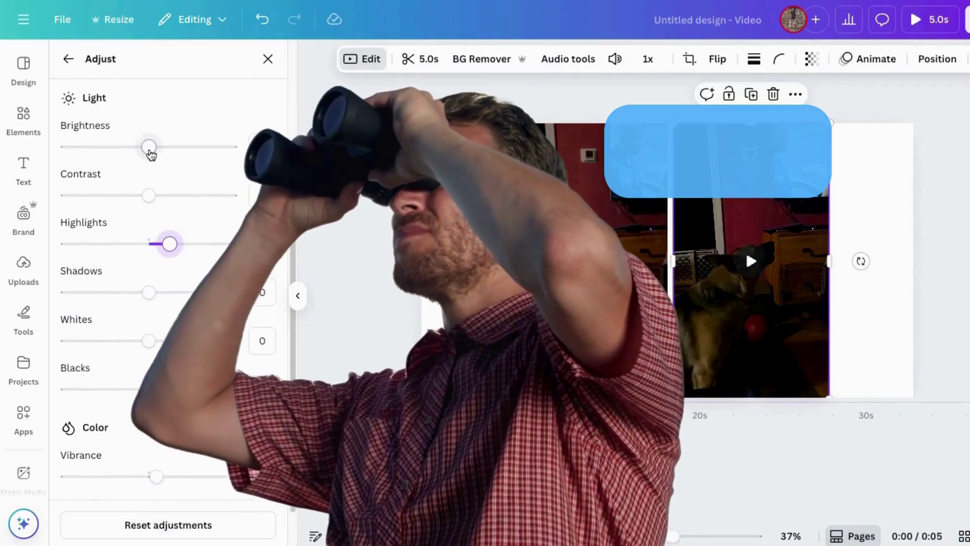
mouse_move(149, 145)
left_mouse_down()
mouse_move(169, 146)
mouse_move(152, 176)
left_mouse_up()
scroll(139, 274, "up", 3)
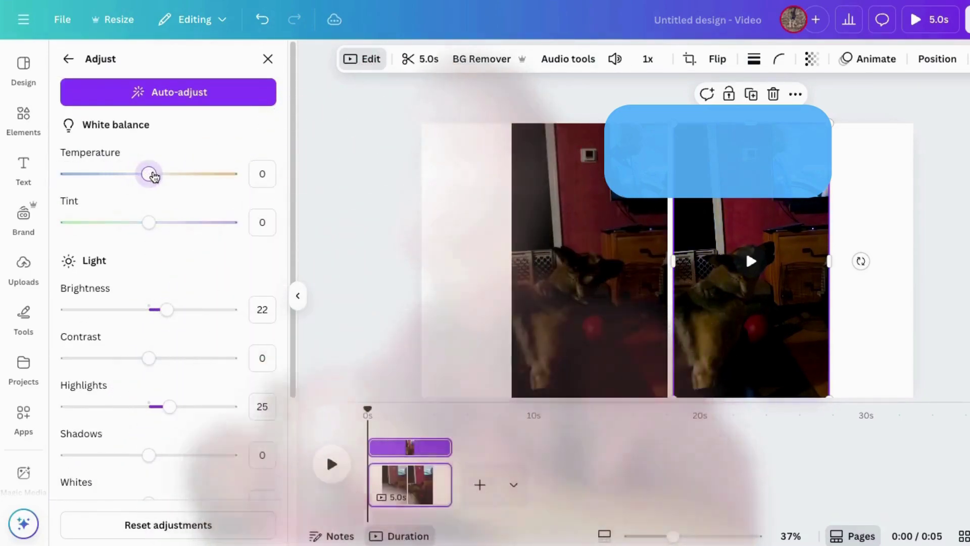
left_click_drag(149, 222, 130, 227)
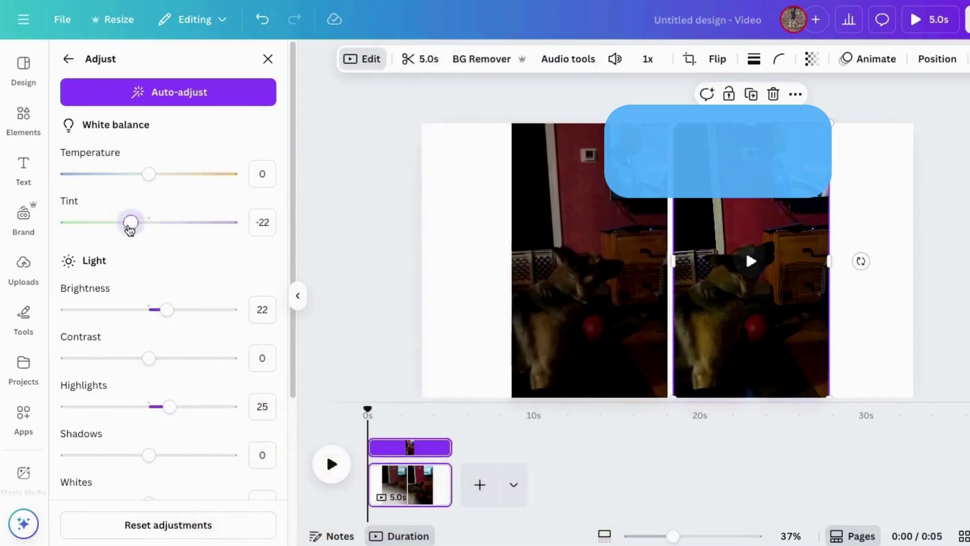